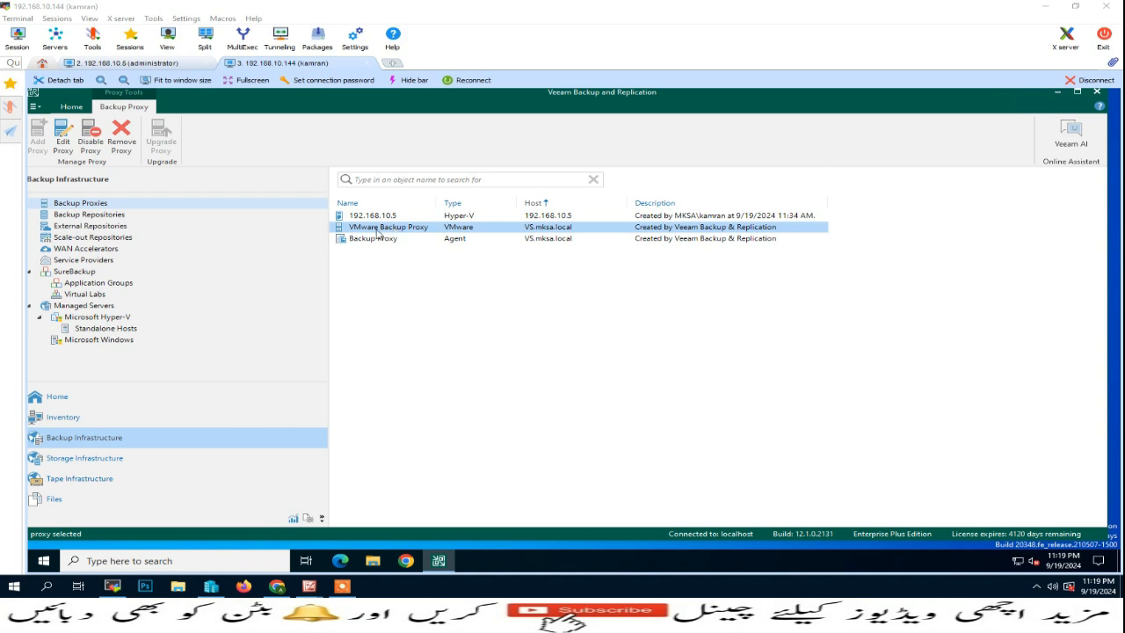
- Open the VMware Backup Proxy's properties and set its transport mode to Virtual appliance
{"action": "right_click", "coordinate": [406, 231]}
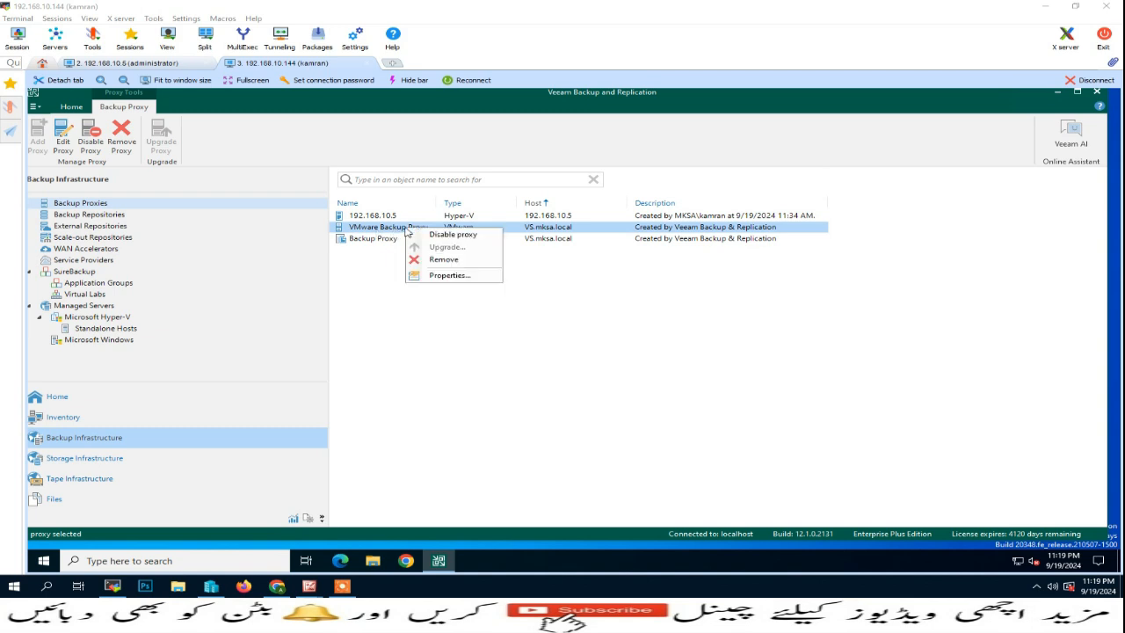
{"action": "left_click", "coordinate": [452, 277]}
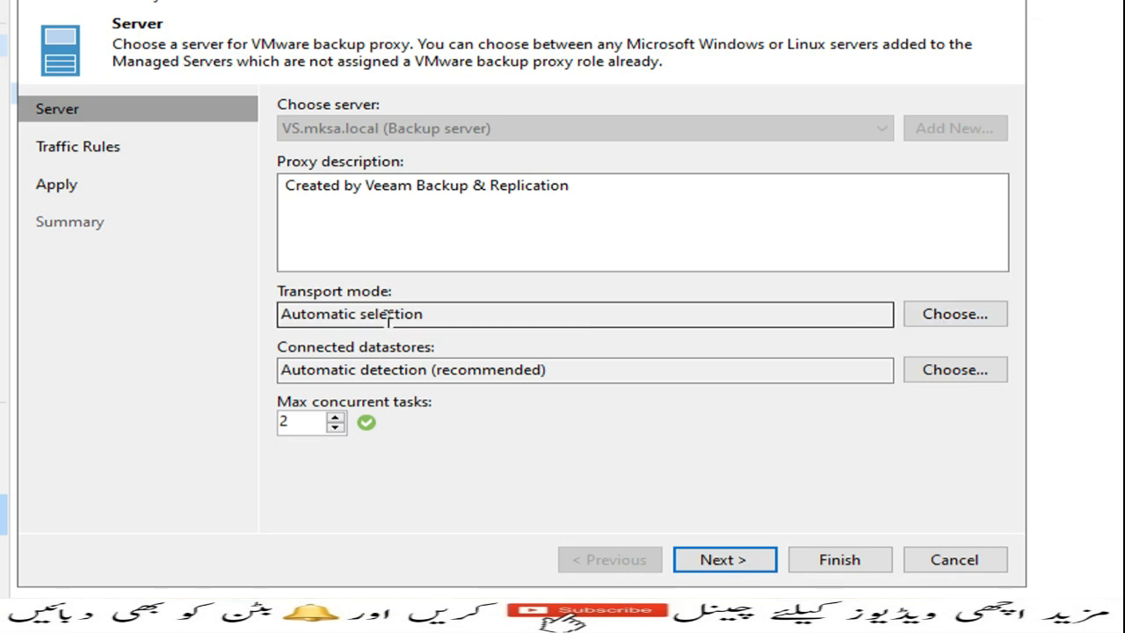
{"action": "left_click", "coordinate": [939, 316]}
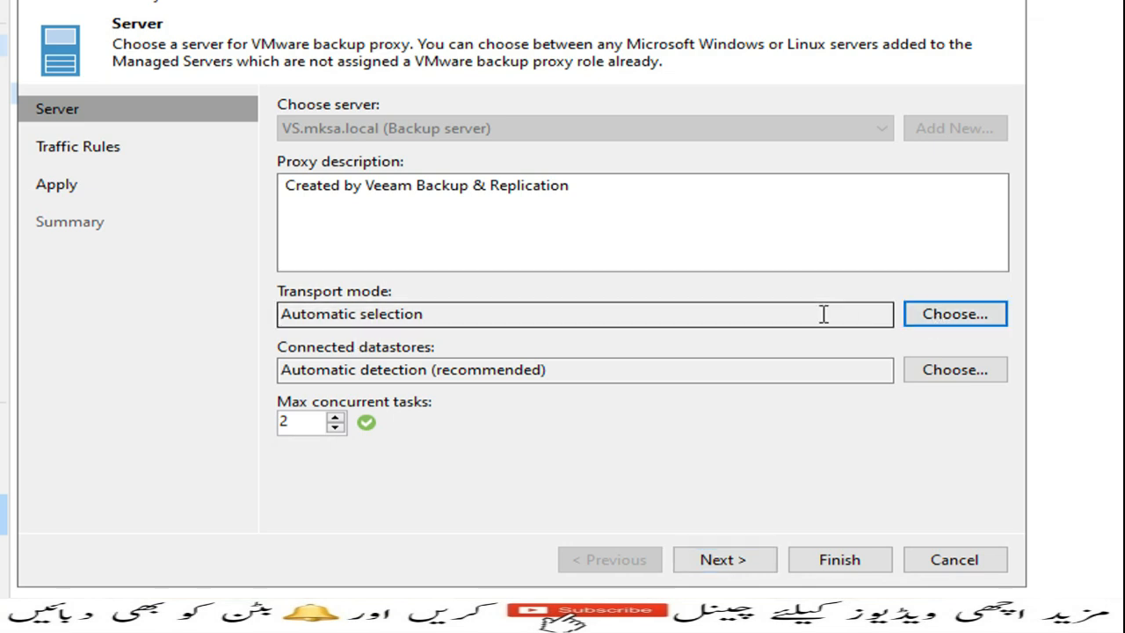
{"action": "left_click", "coordinate": [945, 326]}
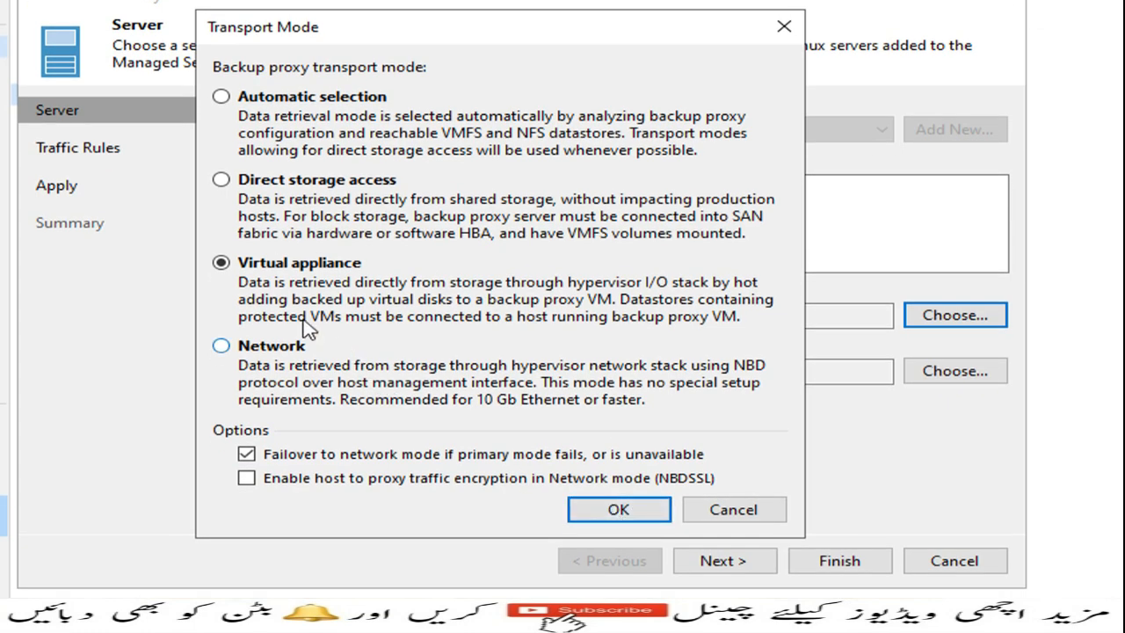
{"action": "left_click", "coordinate": [618, 510]}
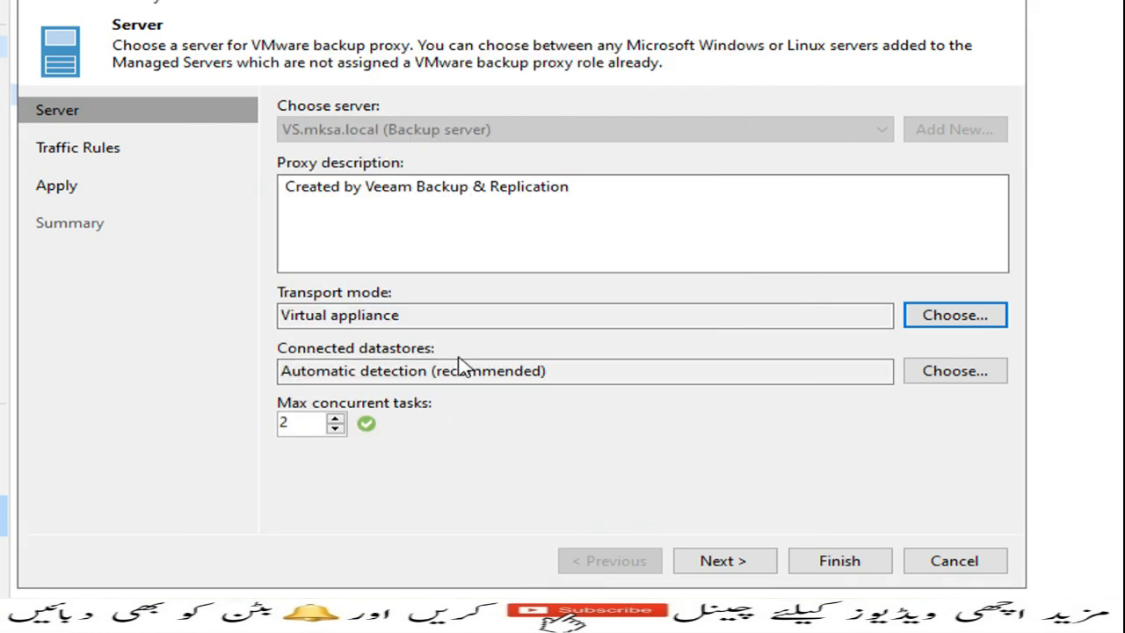
- Try switching the proxy's connected datastores to manual selection and adding a datastore, cancelling both dialogs
{"action": "left_click", "coordinate": [946, 376]}
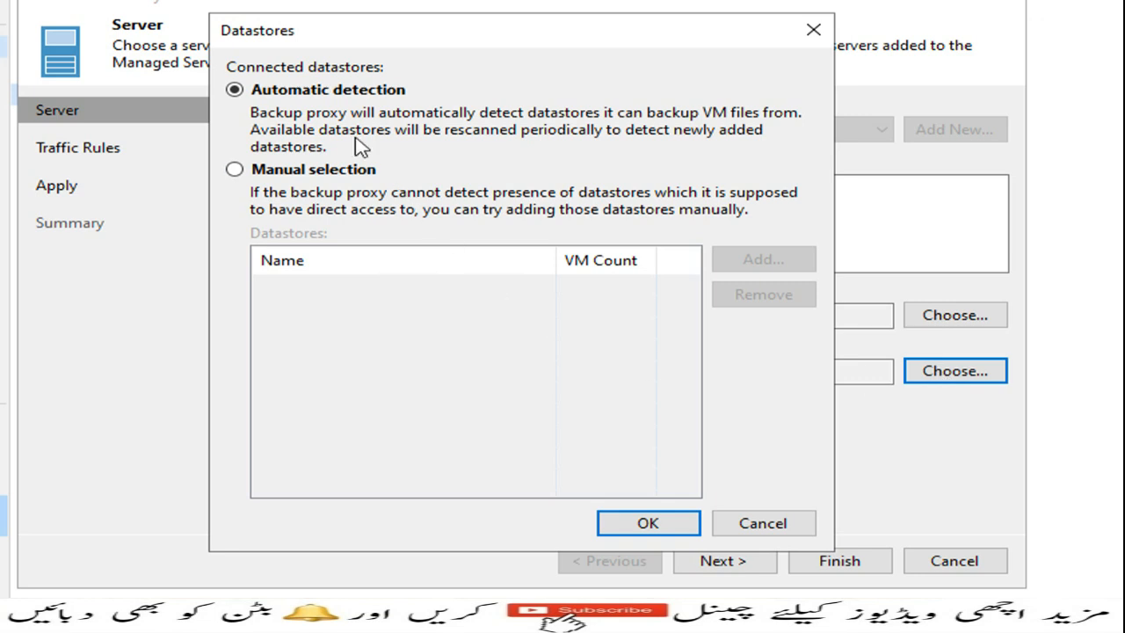
{"action": "left_click", "coordinate": [234, 171]}
{"action": "left_click", "coordinate": [745, 263]}
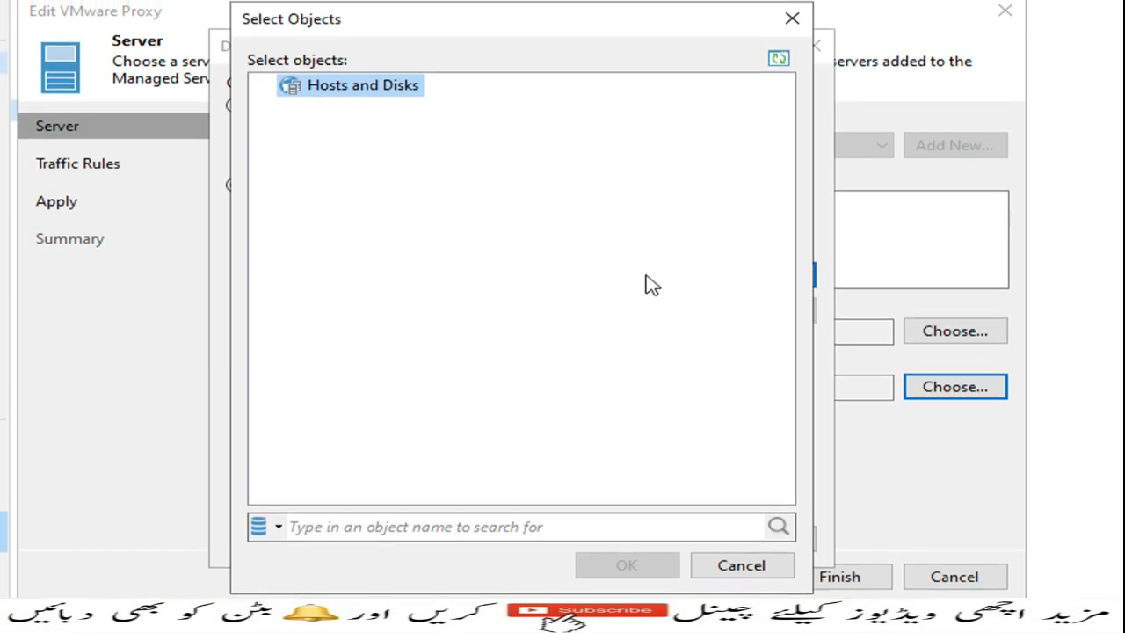
{"action": "left_click", "coordinate": [766, 565]}
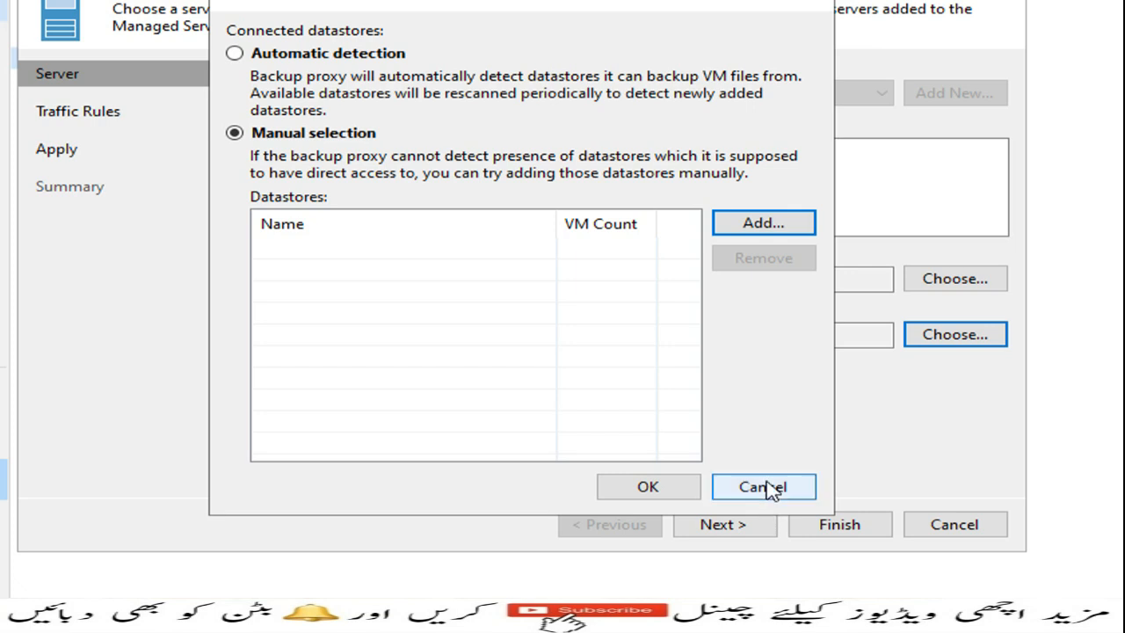
{"action": "left_click", "coordinate": [765, 487]}
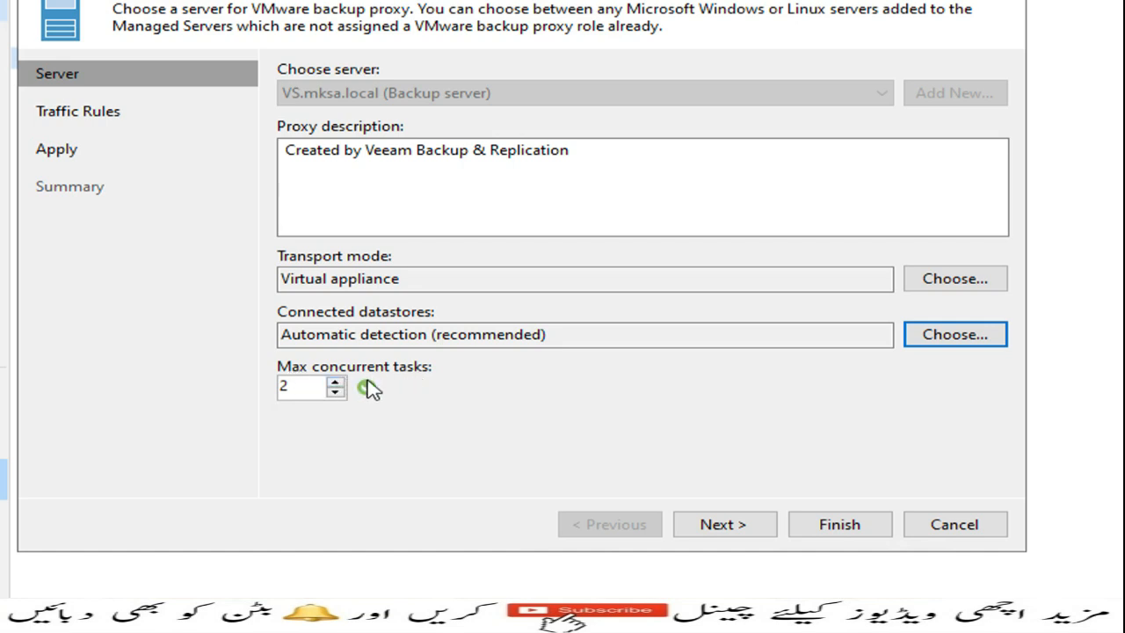
- Try a max concurrent tasks value of 21 for the proxy and return it to 2
{"action": "left_click", "coordinate": [335, 383]}
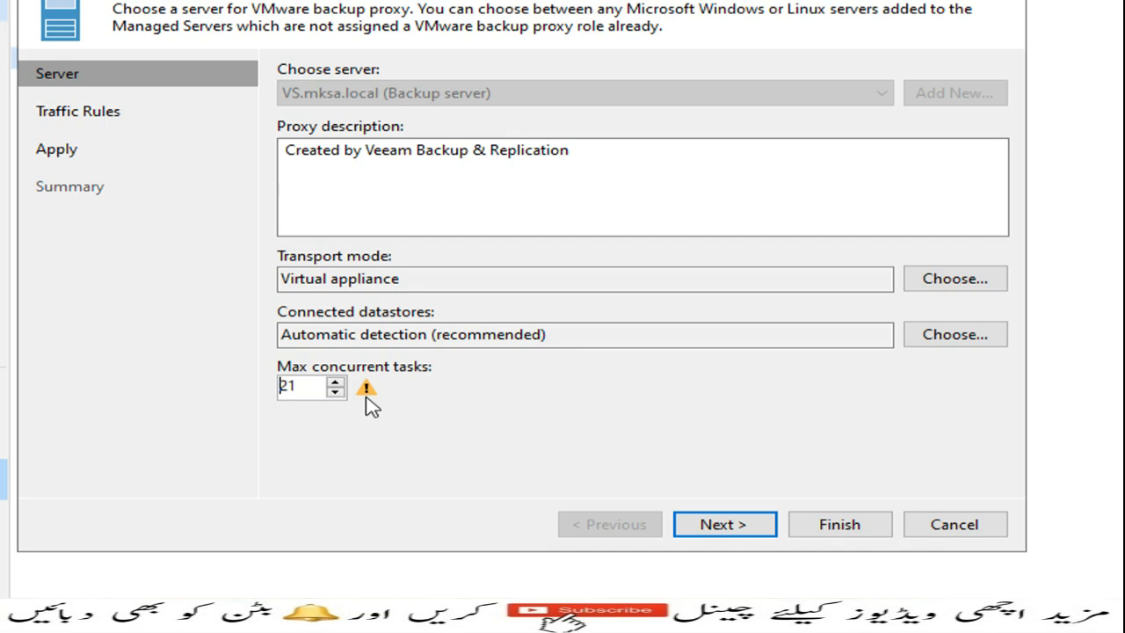
{"action": "mouse_move", "coordinate": [370, 397]}
{"action": "left_click", "coordinate": [337, 393]}
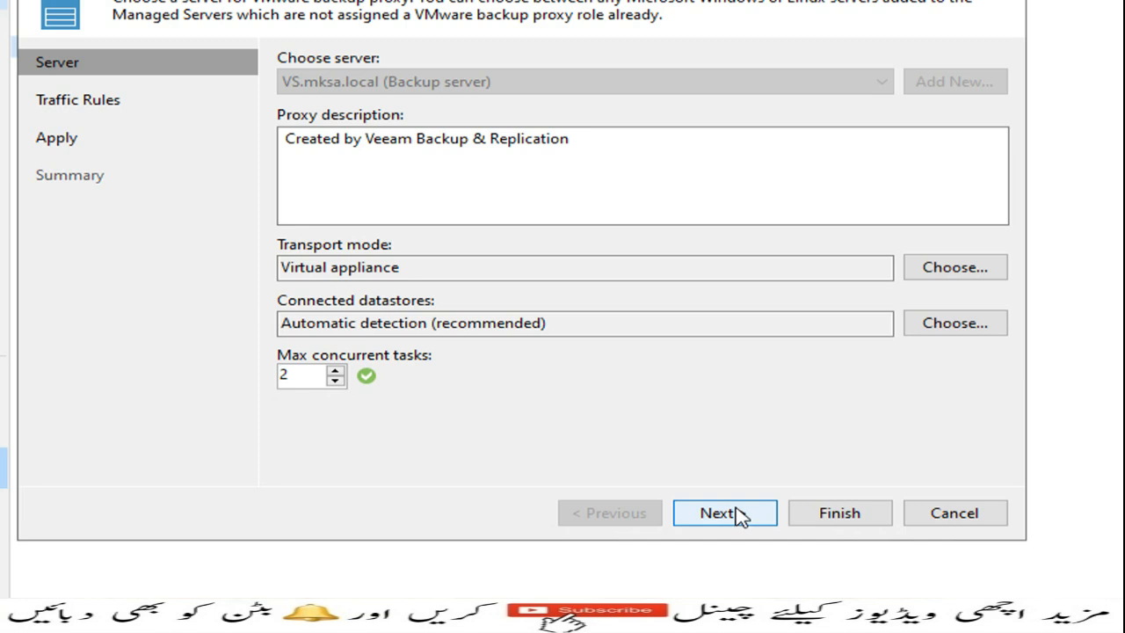
- Edit the Internet rule in the proxy's global network traffic rules and enable throttling to 1 Mbps
{"action": "left_click", "coordinate": [738, 517]}
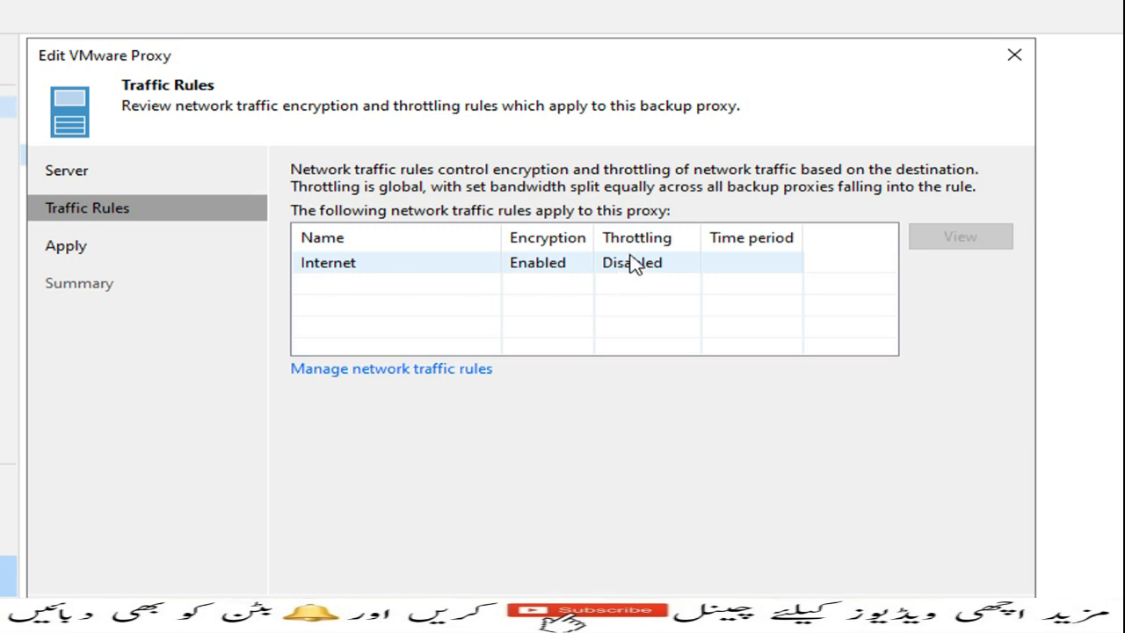
{"action": "left_click", "coordinate": [365, 376]}
{"action": "left_click", "coordinate": [165, 227]}
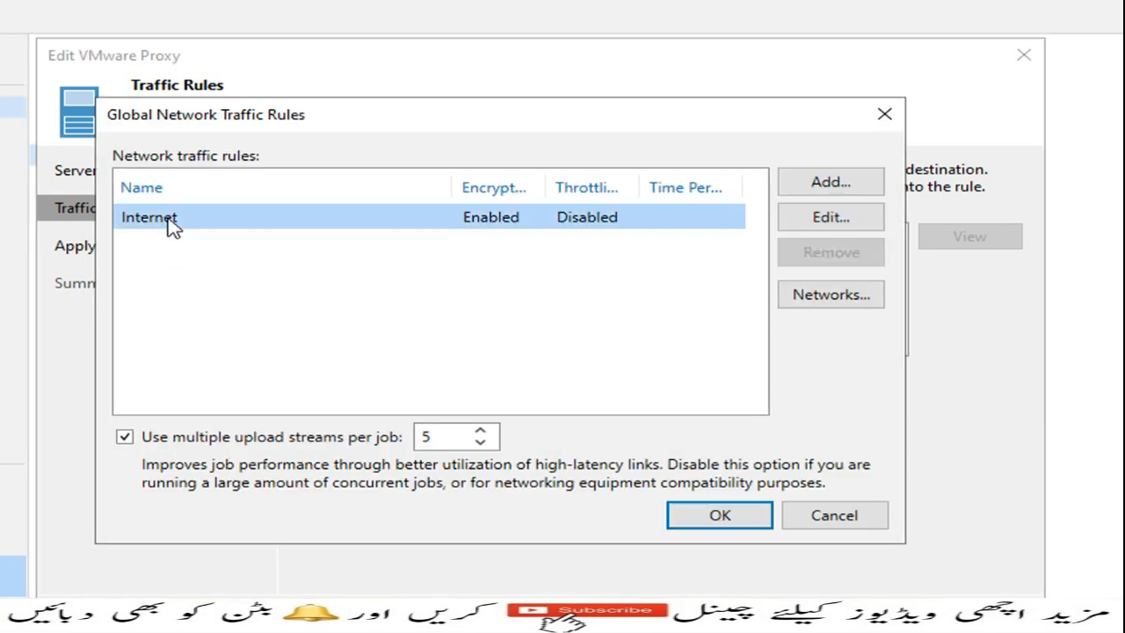
{"action": "left_click", "coordinate": [826, 219]}
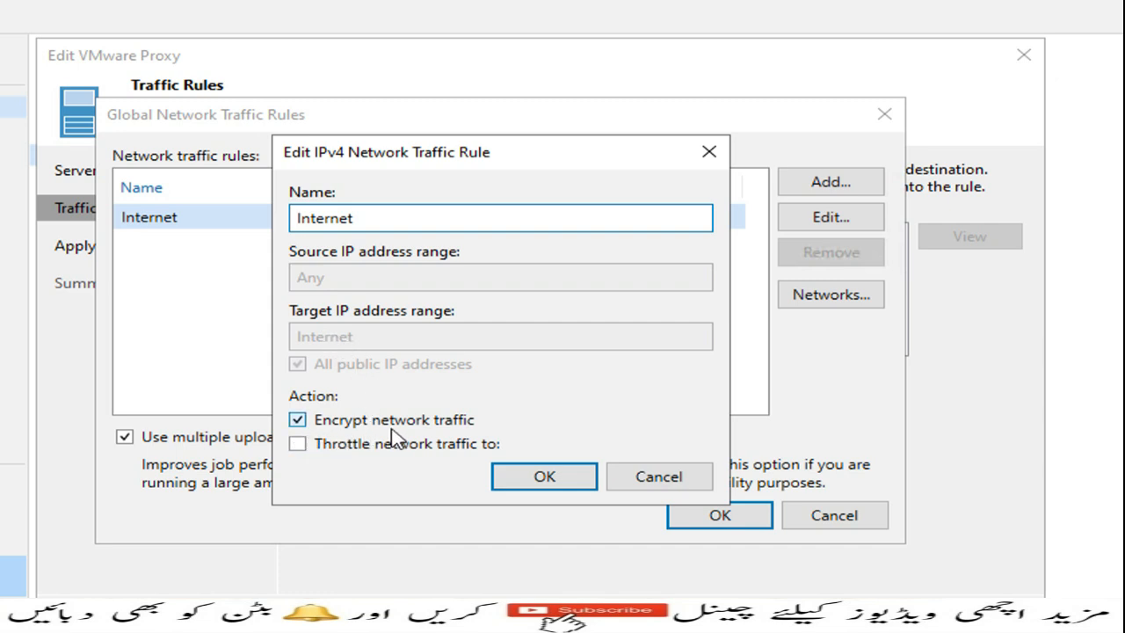
{"action": "left_click", "coordinate": [298, 444]}
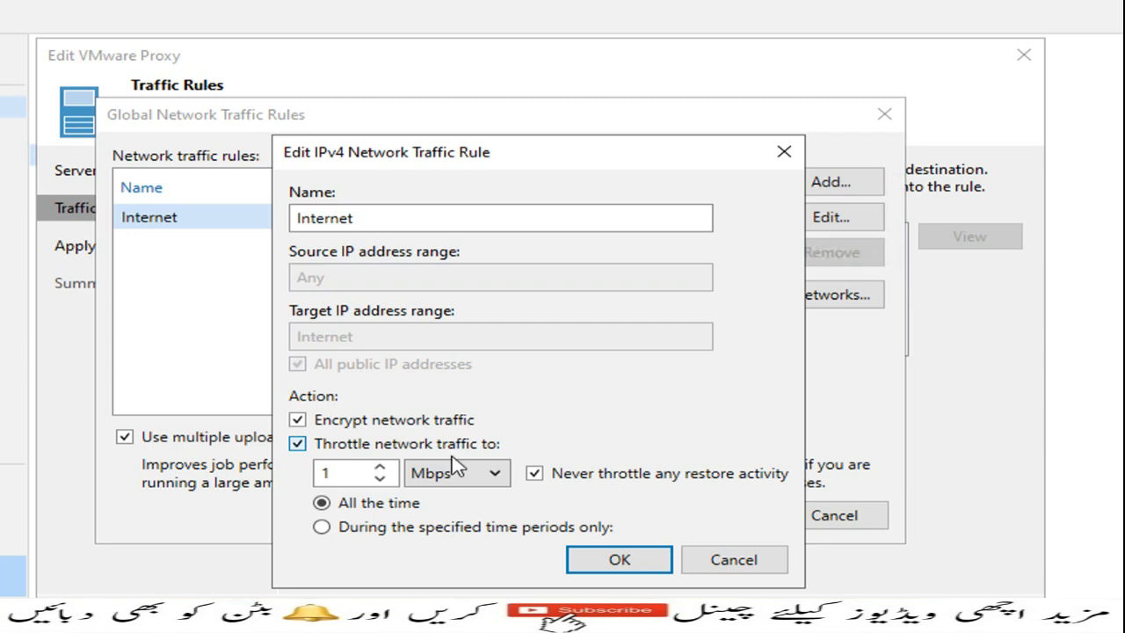
{"action": "left_click", "coordinate": [380, 481]}
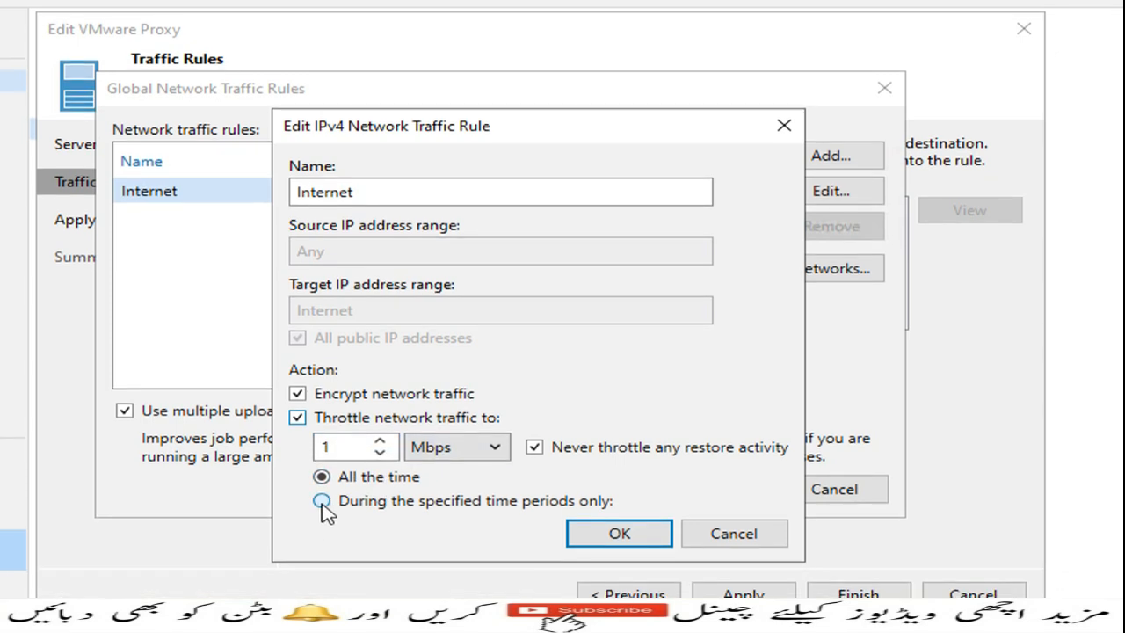
- Try limiting the throttling to specified time periods, disabling it from 9 AM to 6 PM every day, and cancel the rule edit
{"action": "left_click", "coordinate": [322, 501]}
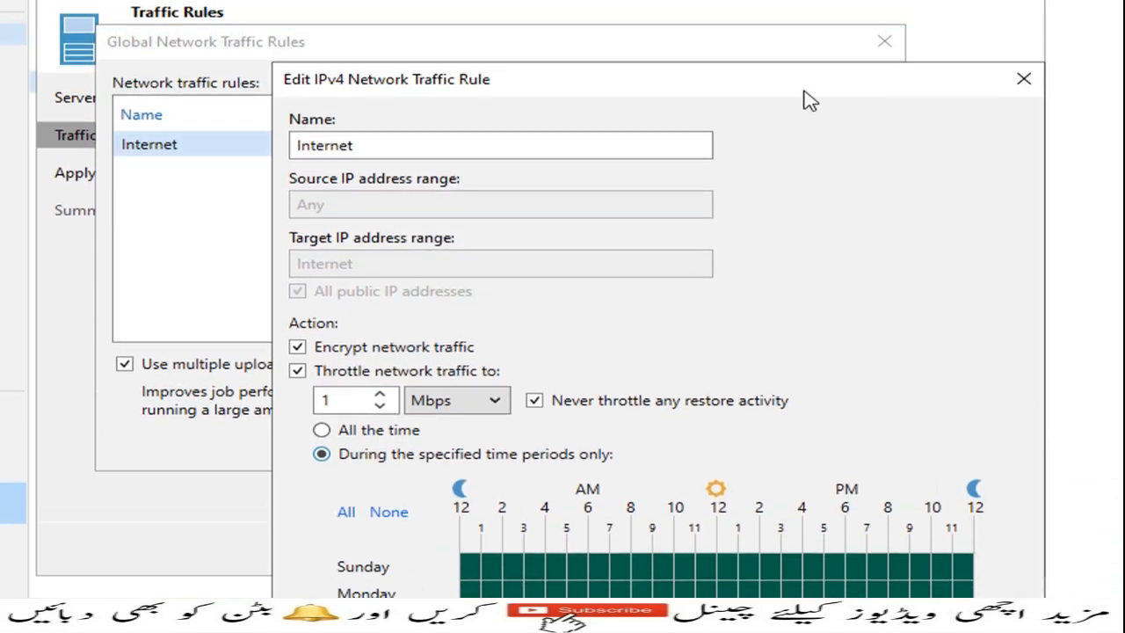
{"action": "left_click_drag", "start_coordinate": [804, 36], "coordinate": [790, 80]}
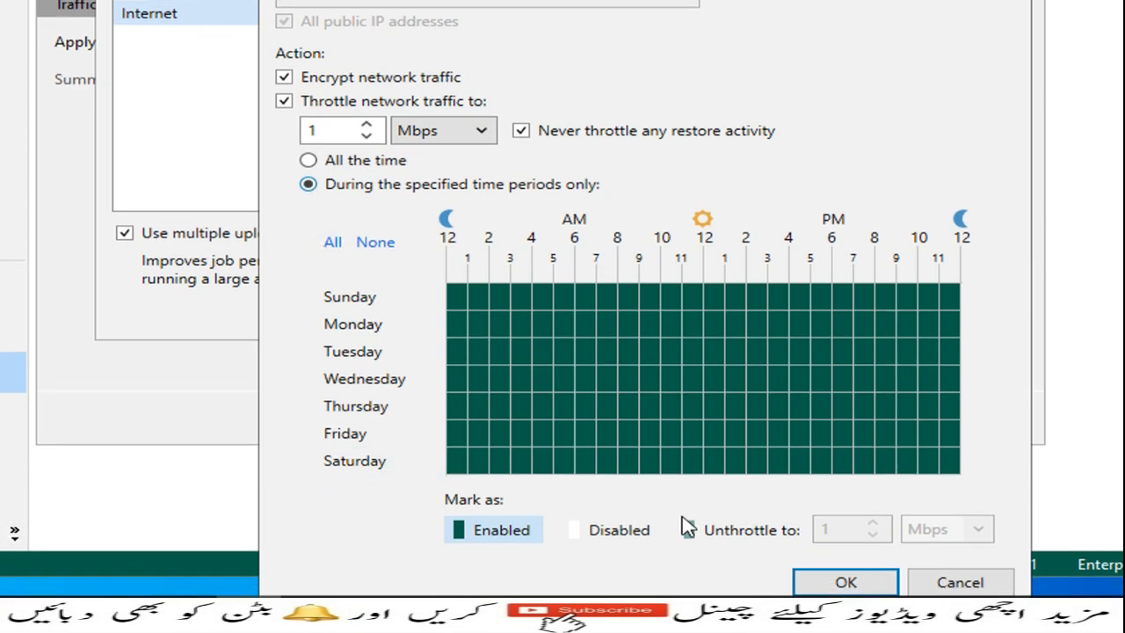
{"action": "left_click", "coordinate": [633, 555]}
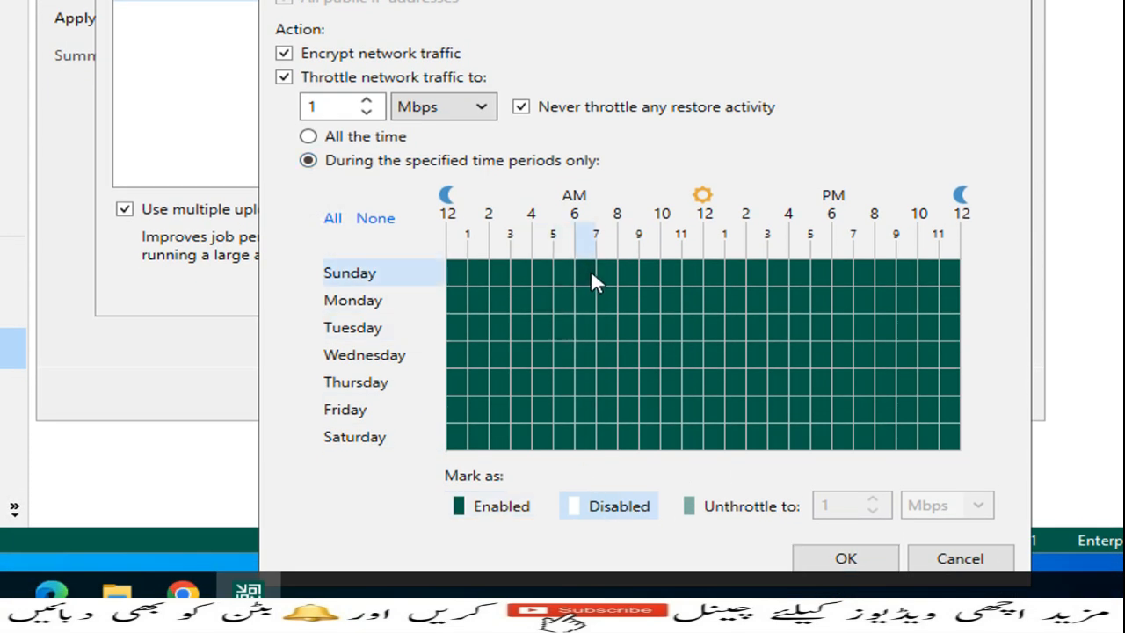
{"action": "left_click_drag", "start_coordinate": [645, 269], "coordinate": [817, 448]}
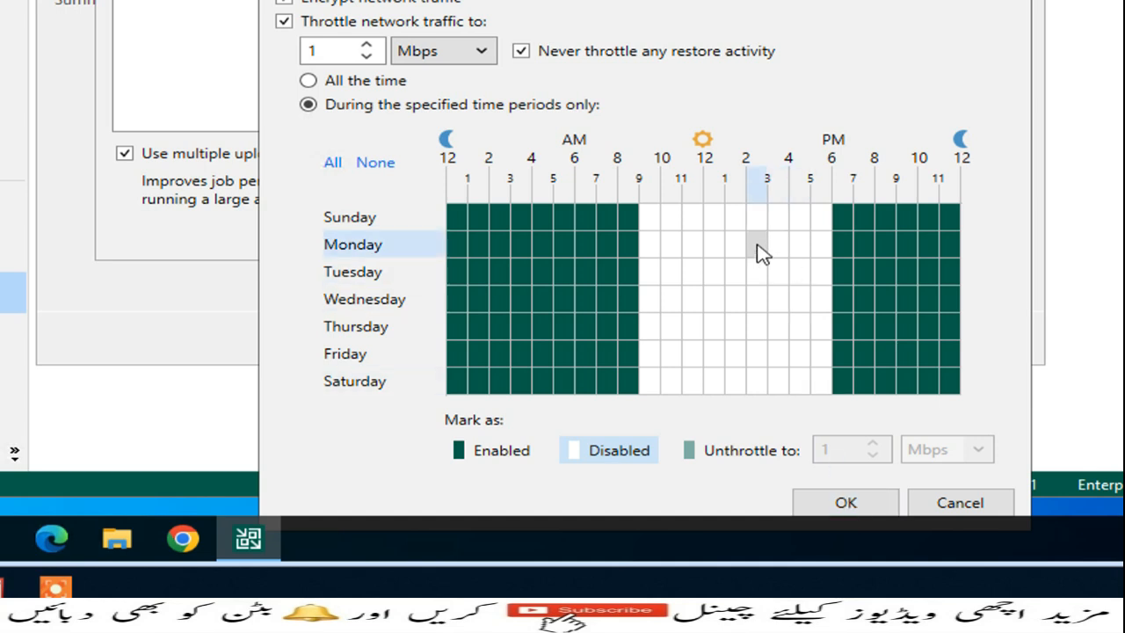
{"action": "left_click", "coordinate": [951, 504]}
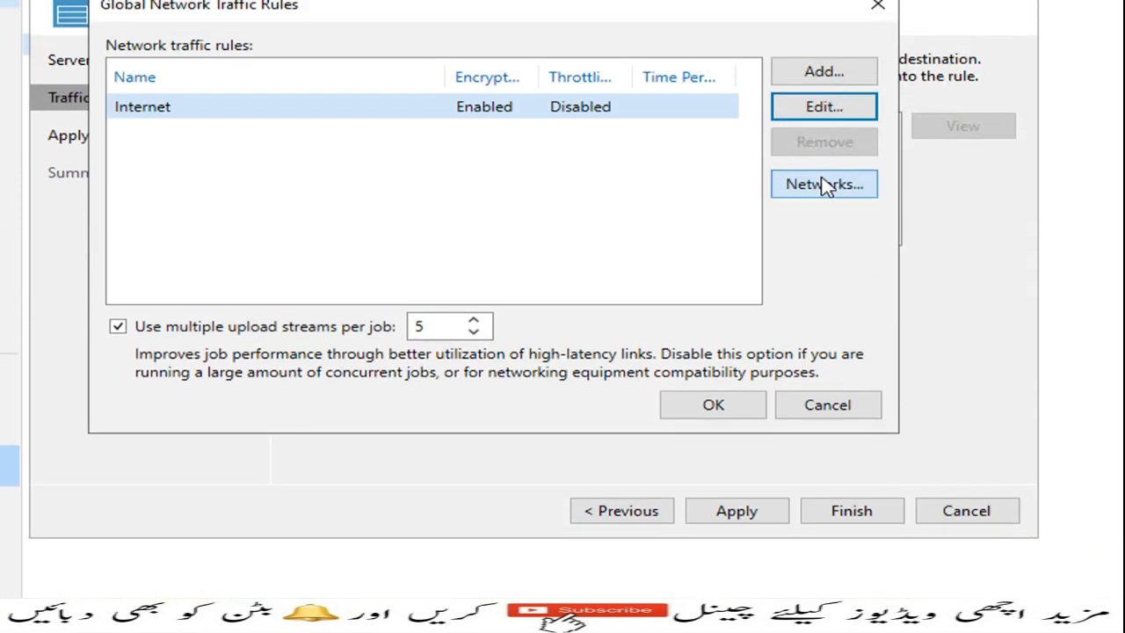
- Try adding an IPv4 network as a preferred network for backup and replication traffic, and cancel out of the traffic rules
{"action": "left_click", "coordinate": [825, 154]}
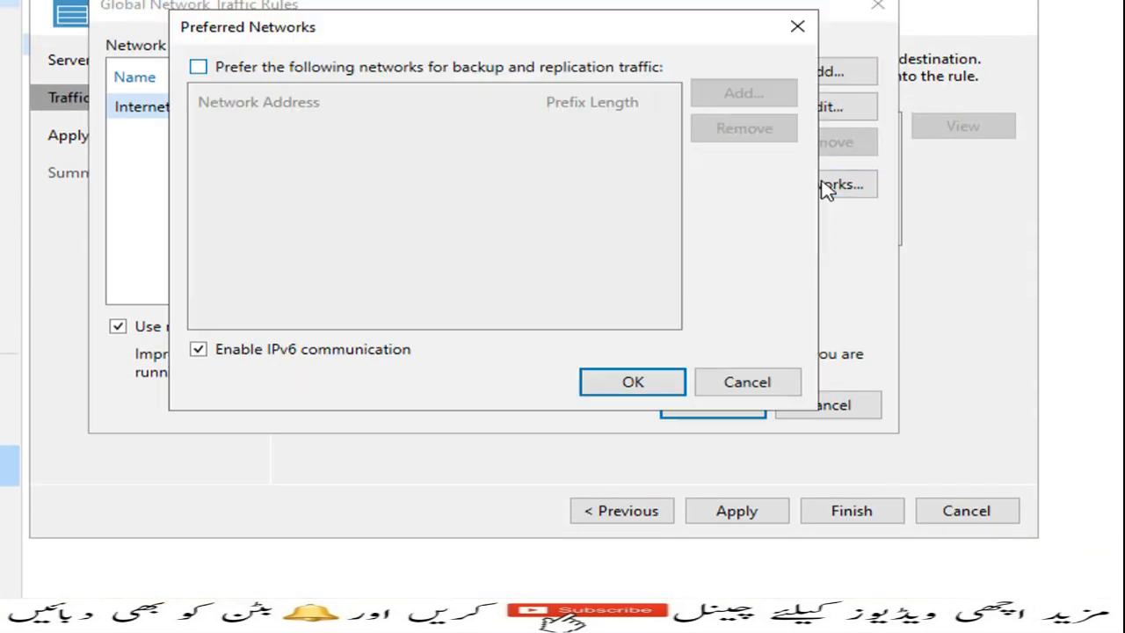
{"action": "left_click", "coordinate": [198, 66]}
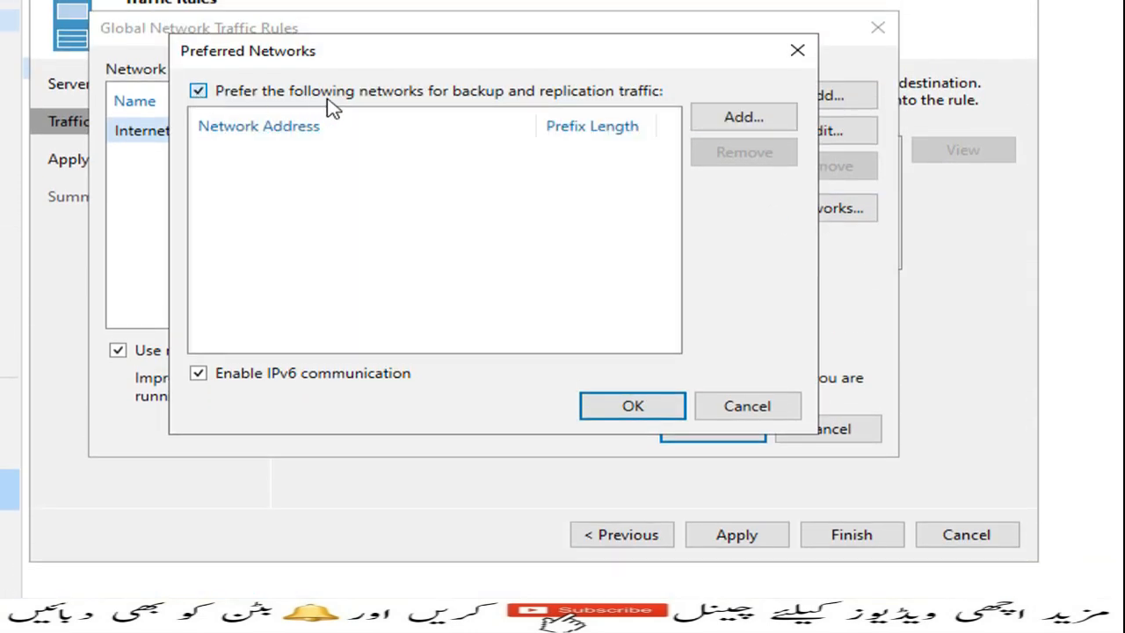
{"action": "left_click", "coordinate": [728, 120]}
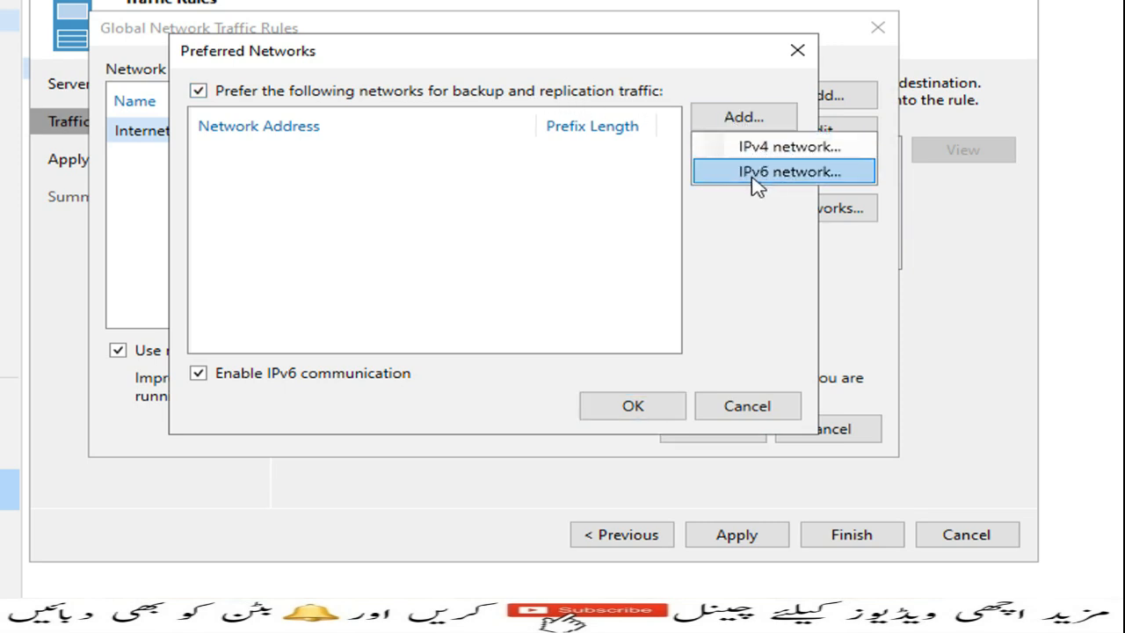
{"action": "left_click", "coordinate": [754, 147]}
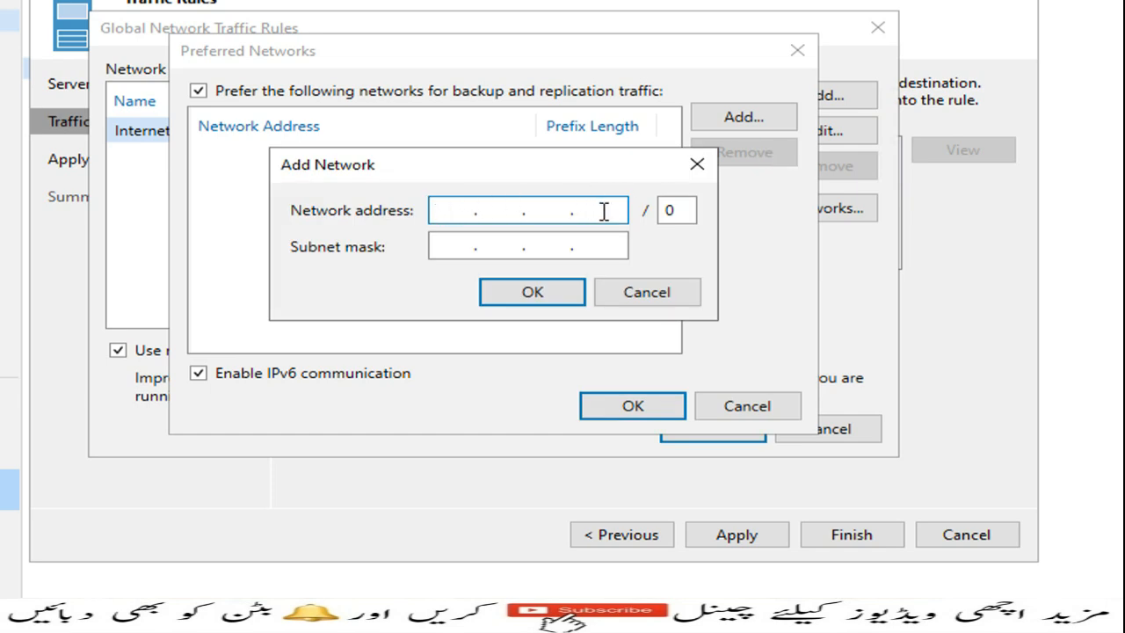
{"action": "left_click", "coordinate": [647, 297]}
{"action": "left_click", "coordinate": [773, 410]}
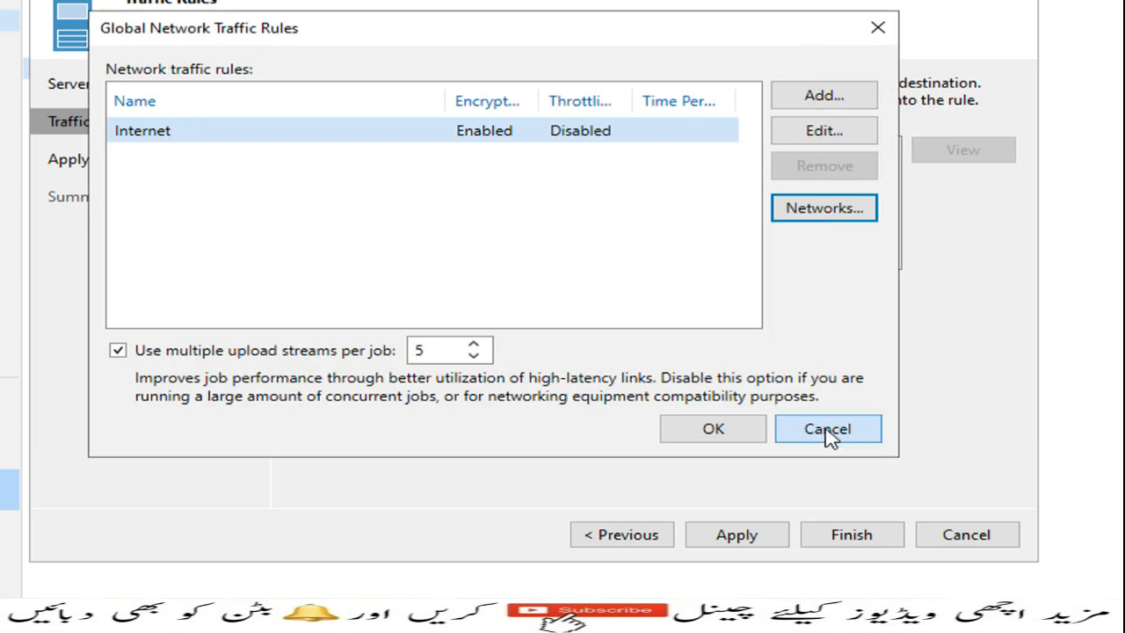
{"action": "left_click", "coordinate": [828, 431]}
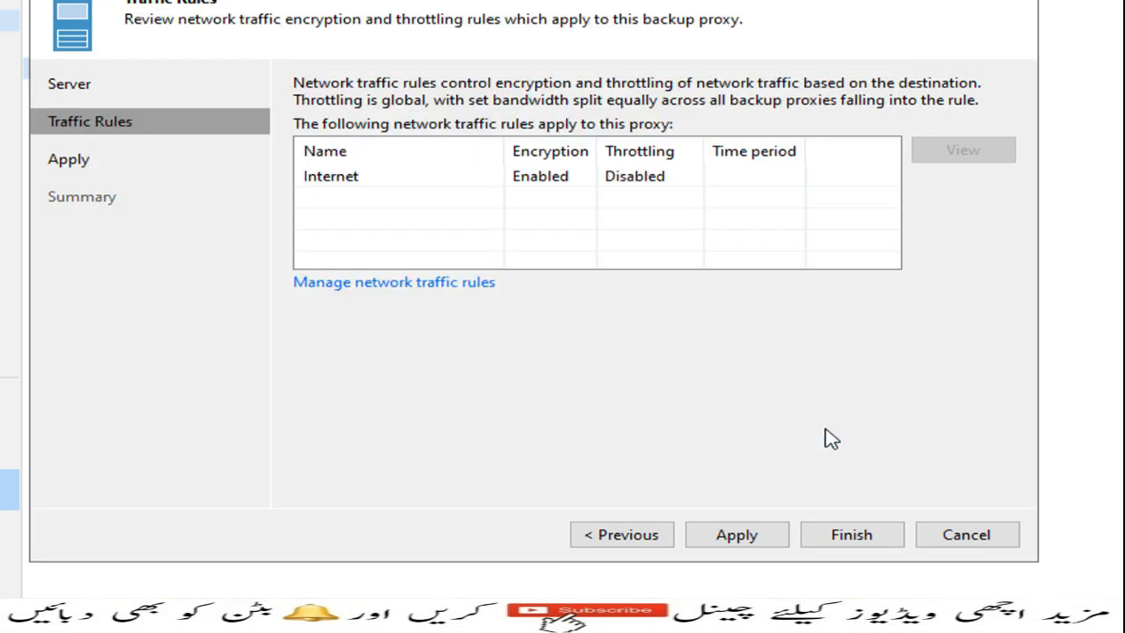
- Apply the VMware backup proxy changes and finish the wizard
{"action": "left_click", "coordinate": [738, 497]}
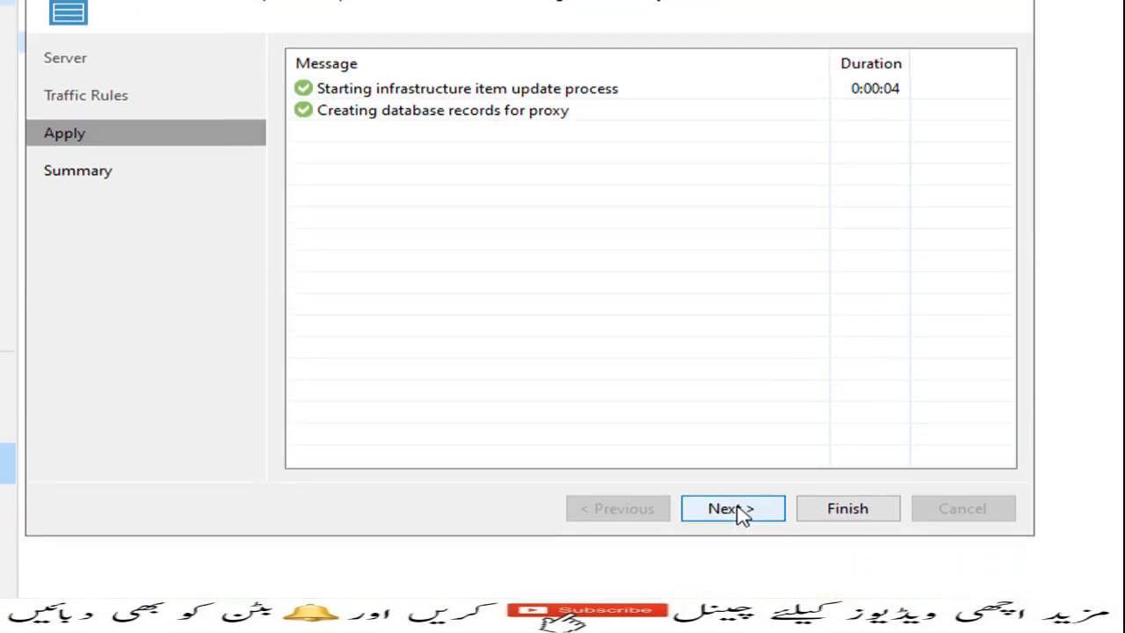
{"action": "left_click", "coordinate": [741, 510]}
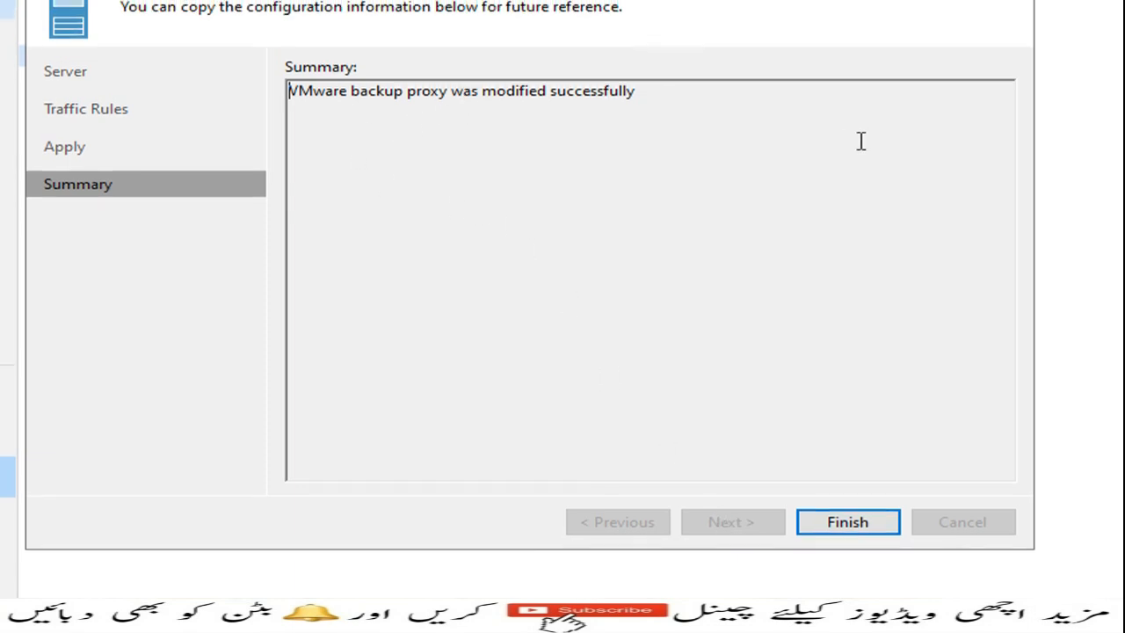
{"action": "left_click", "coordinate": [870, 520]}
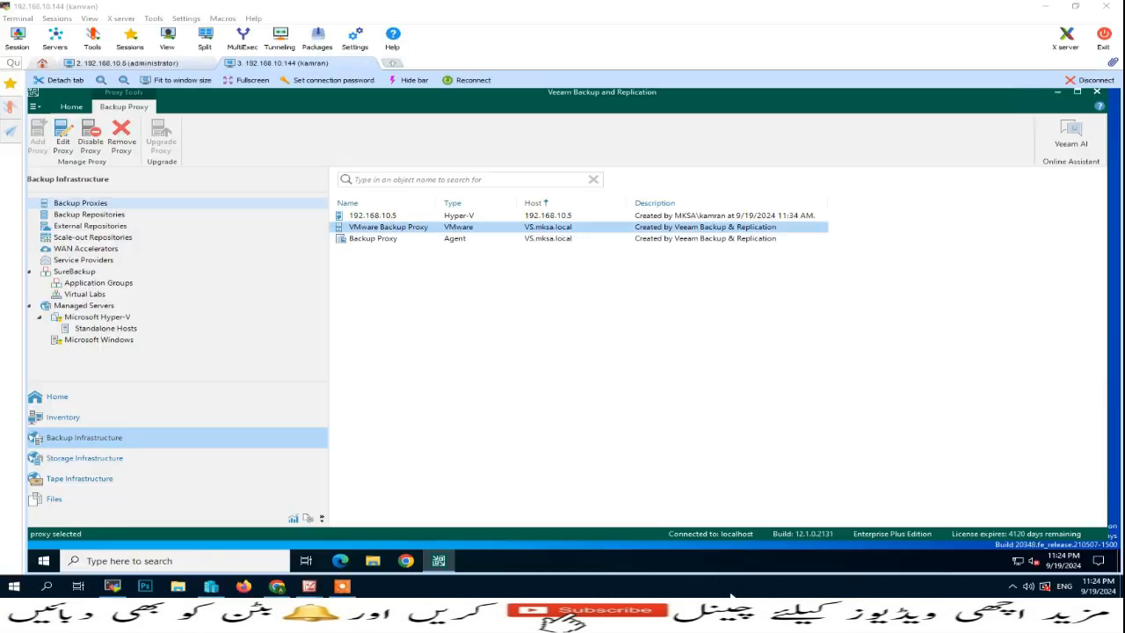
- Open the Window-7 Backup job for editing from the backup jobs and go to its Storage settings
{"action": "left_click", "coordinate": [70, 399]}
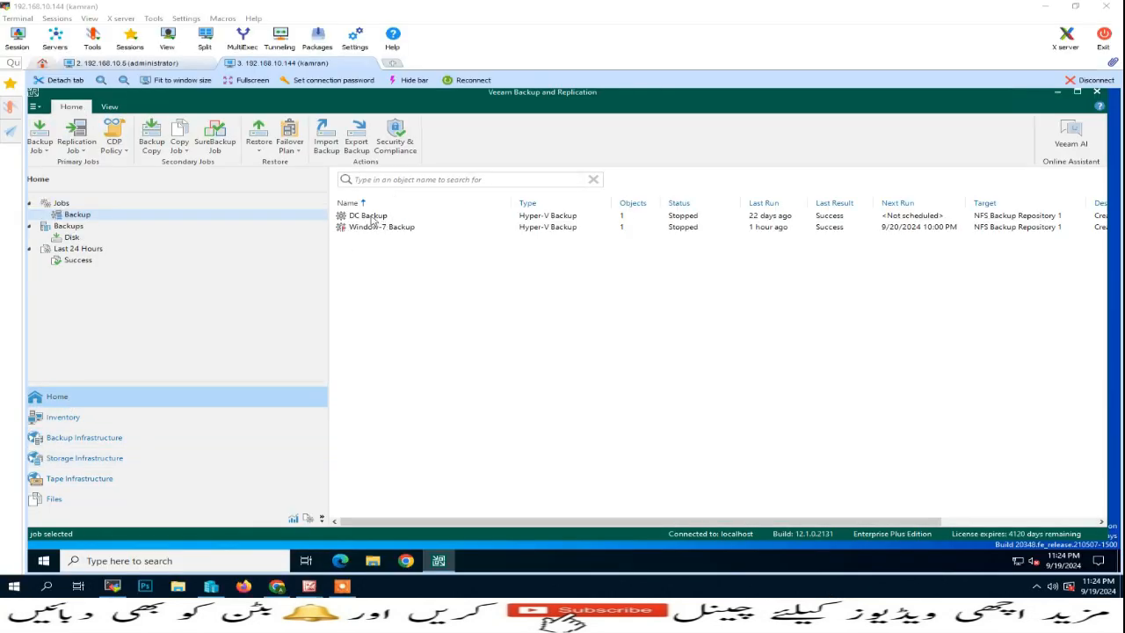
{"action": "left_click", "coordinate": [378, 232]}
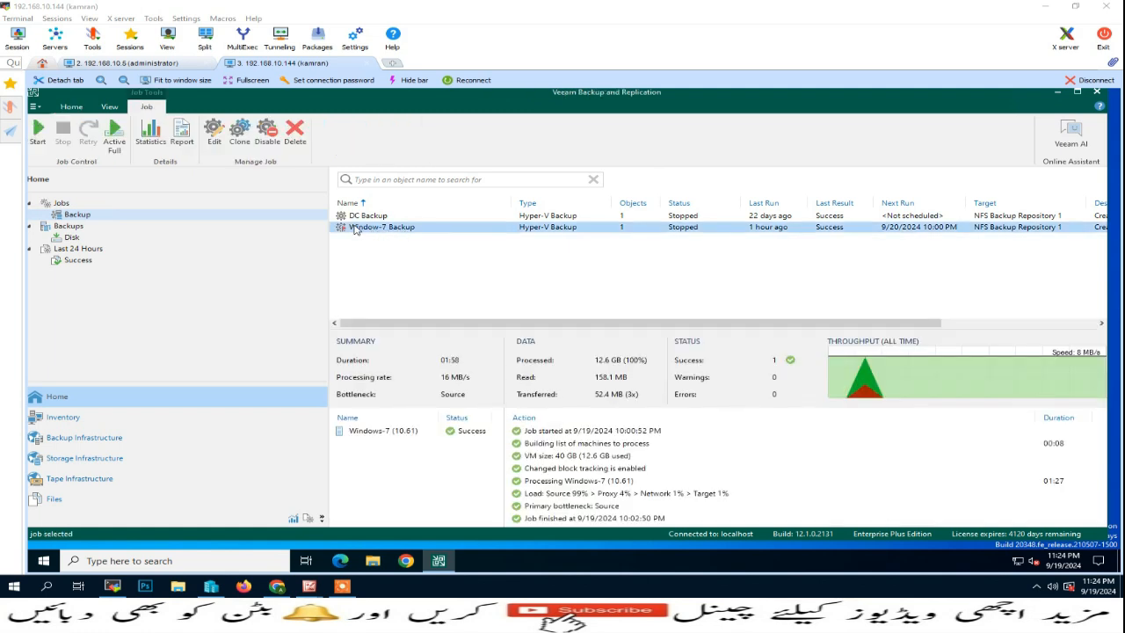
{"action": "right_click", "coordinate": [378, 230]}
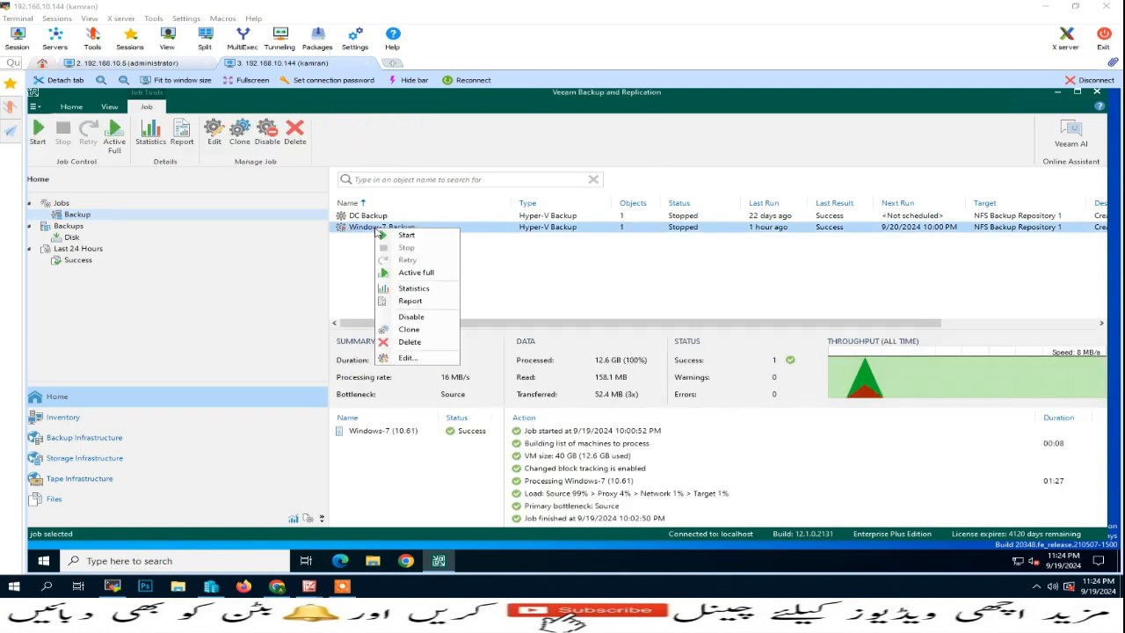
{"action": "left_click", "coordinate": [406, 357]}
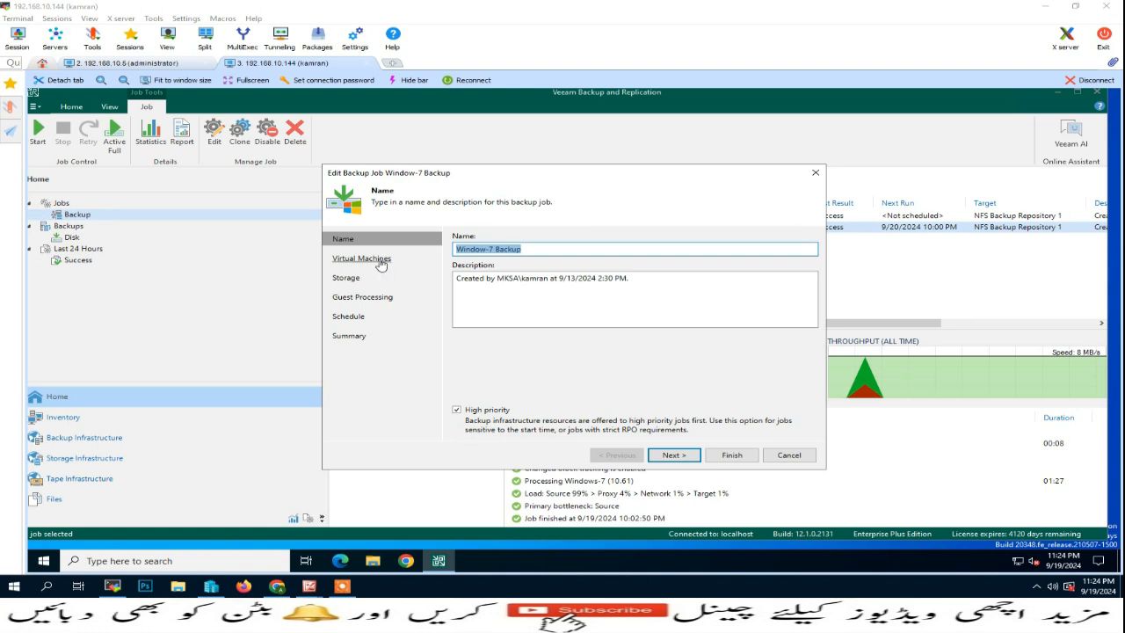
{"action": "left_click", "coordinate": [344, 279]}
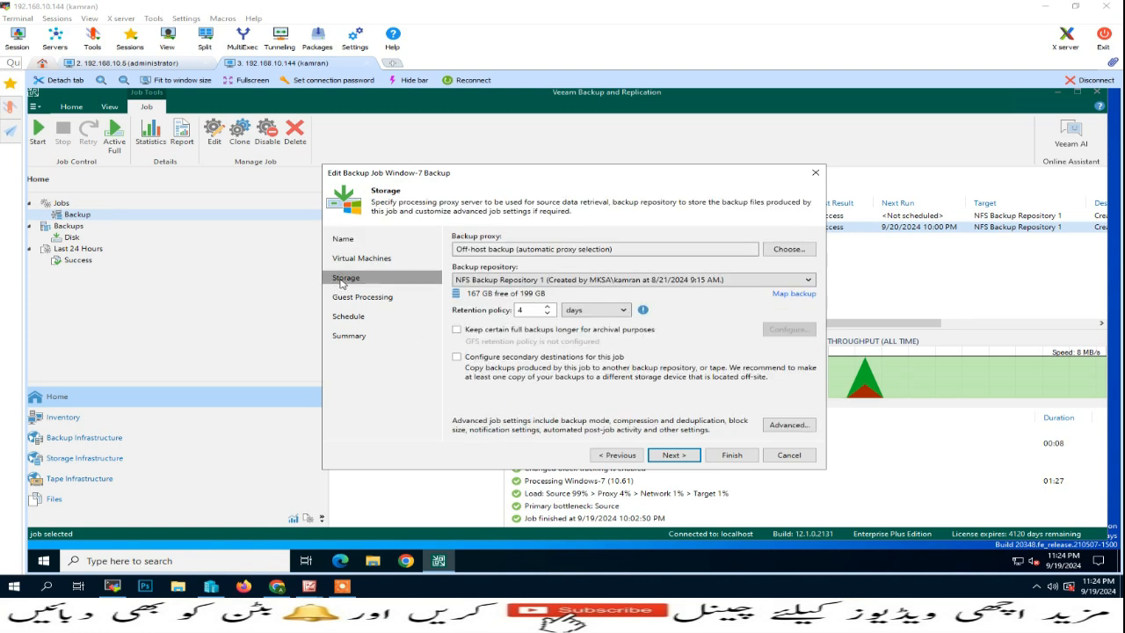
- Restrict the job's off-host backup to the specific backup proxy server 192.168.10.5
{"action": "left_click", "coordinate": [796, 251]}
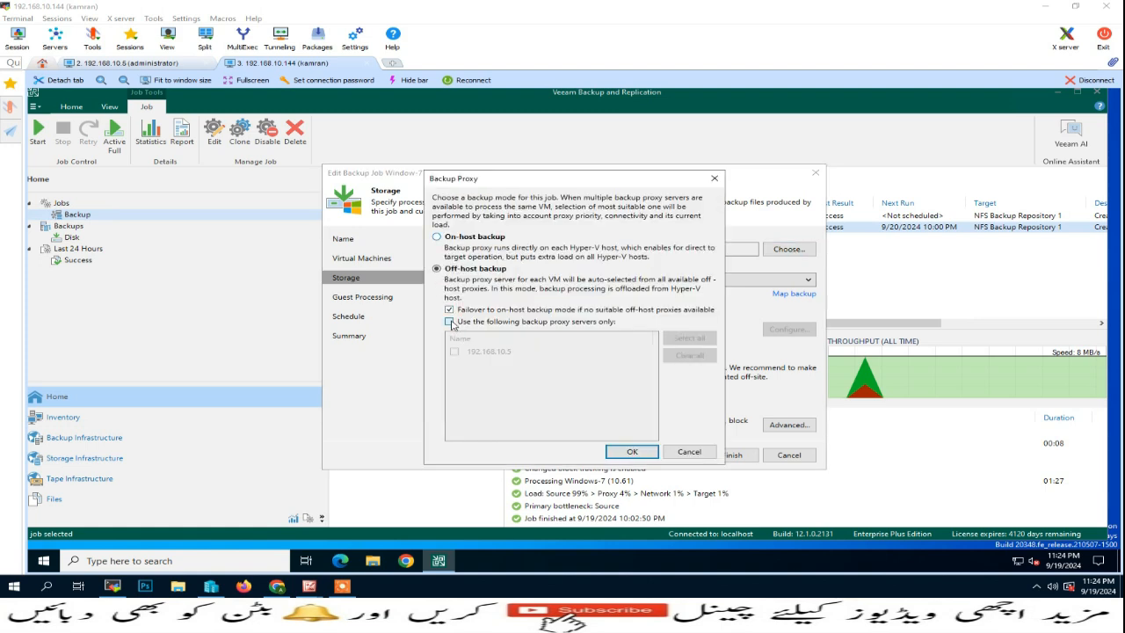
{"action": "left_click", "coordinate": [467, 325]}
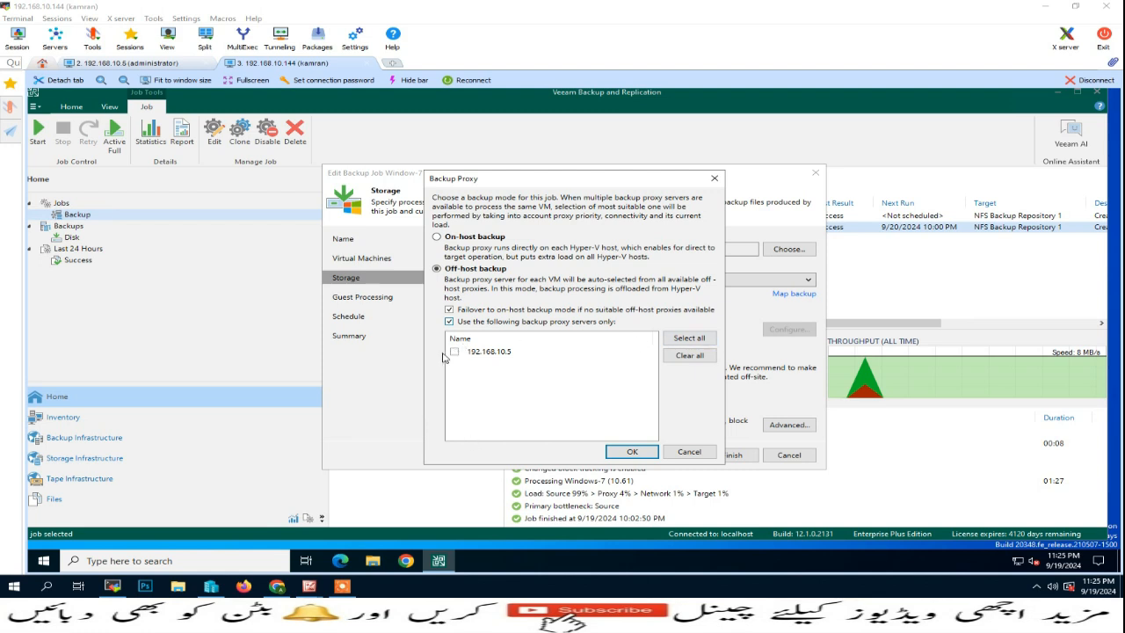
{"action": "left_click", "coordinate": [454, 351]}
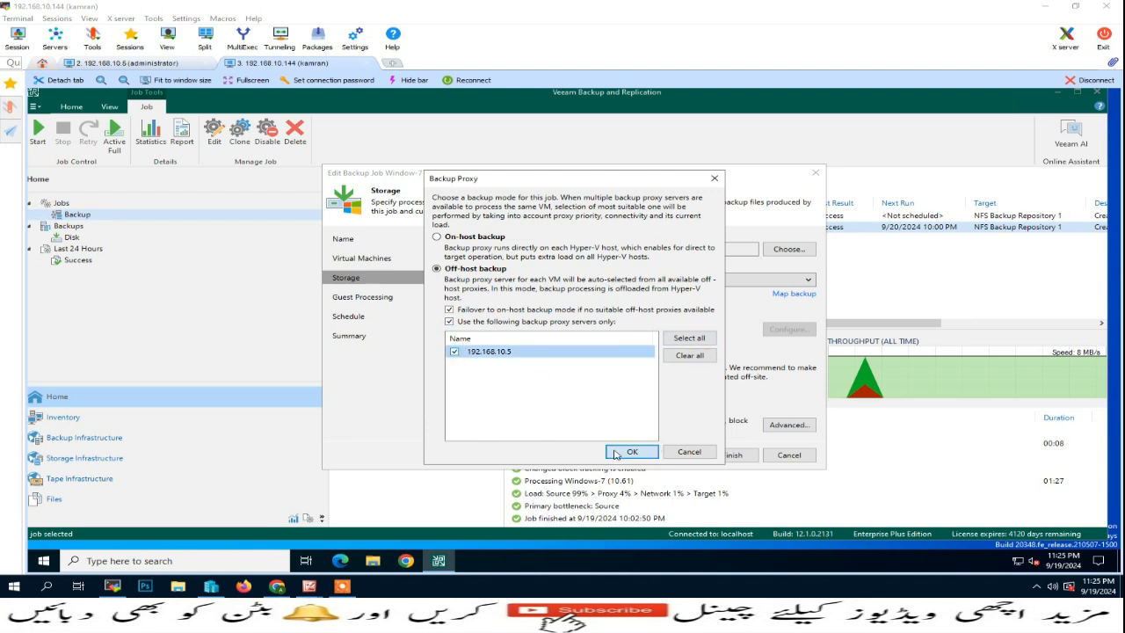
{"action": "left_click", "coordinate": [630, 452]}
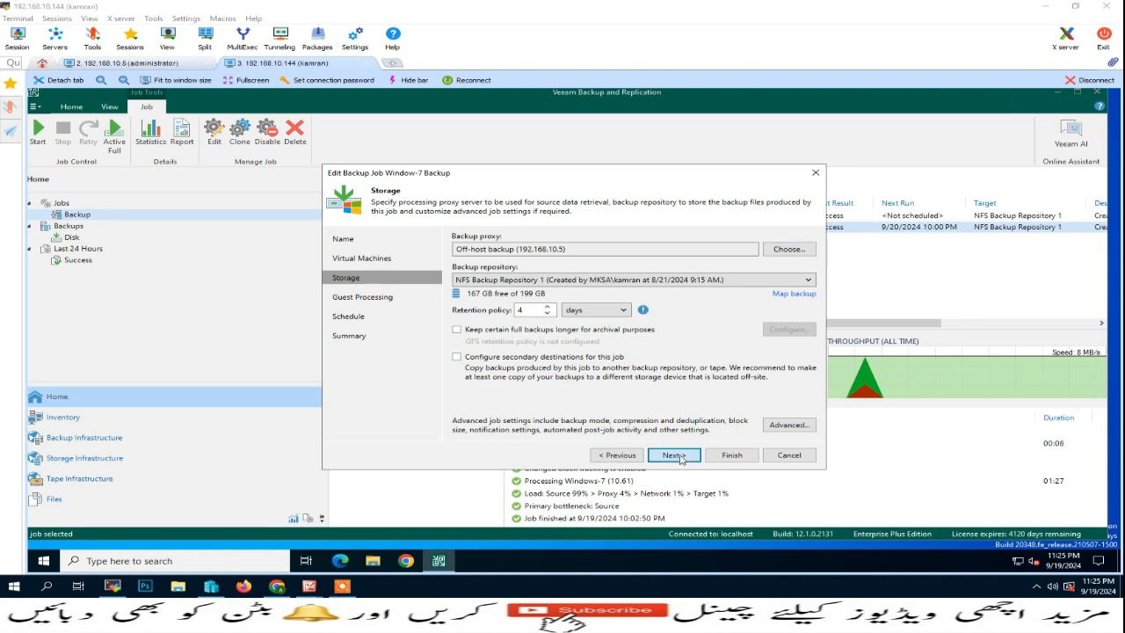
- Keep the guest processing and schedule settings, apply the job changes and finish the wizard without running the job
{"action": "left_click", "coordinate": [678, 456]}
{"action": "left_click", "coordinate": [678, 456]}
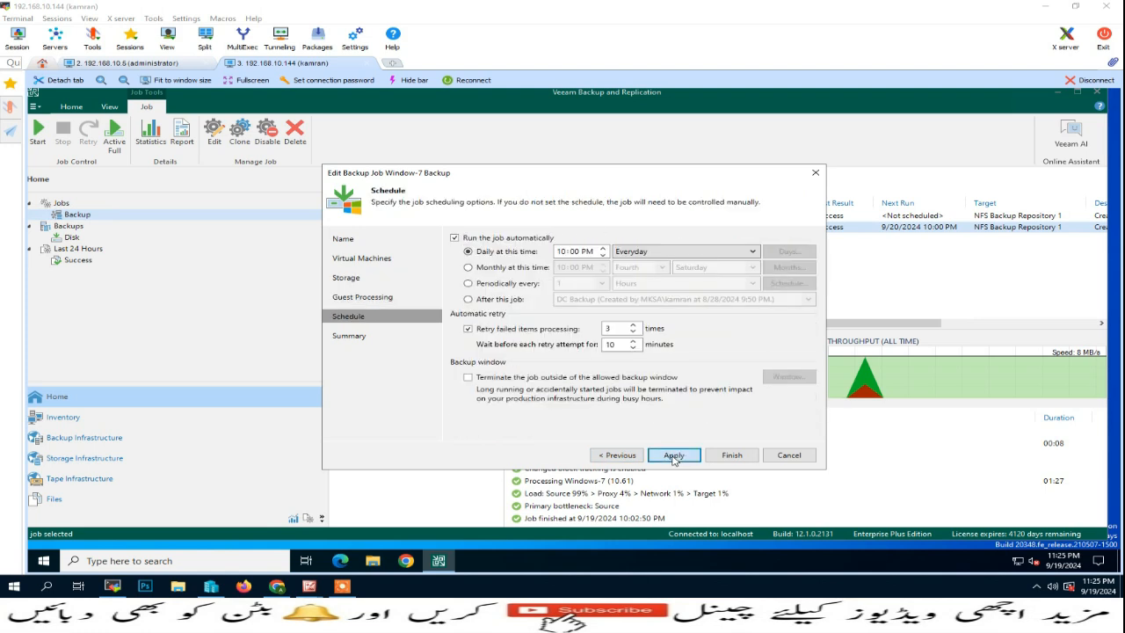
{"action": "left_click", "coordinate": [674, 456]}
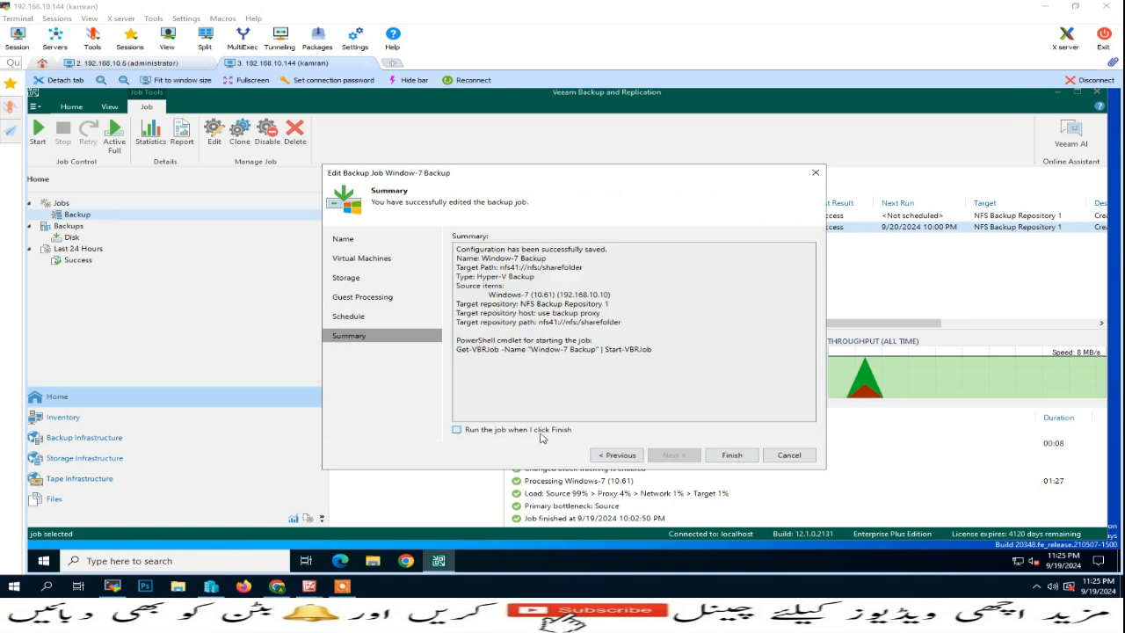
{"action": "left_click", "coordinate": [732, 456]}
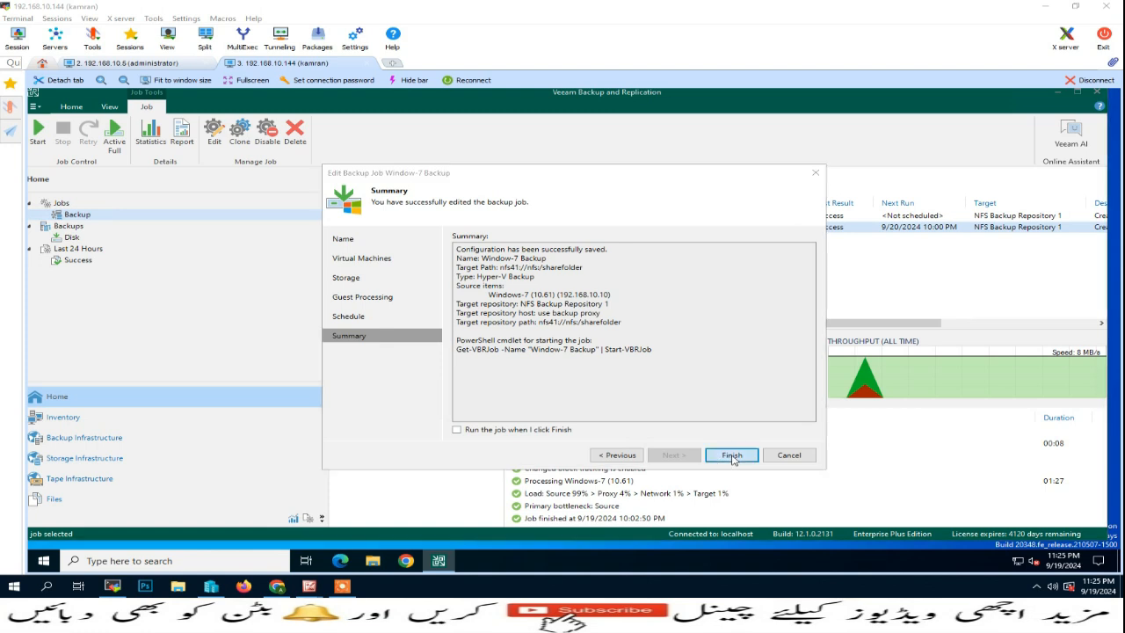